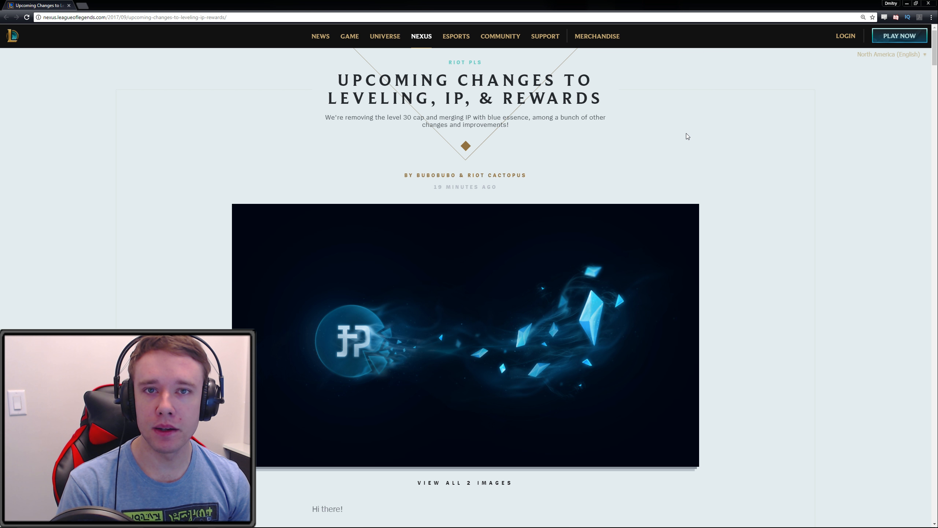
scroll(686, 135, down, 1)
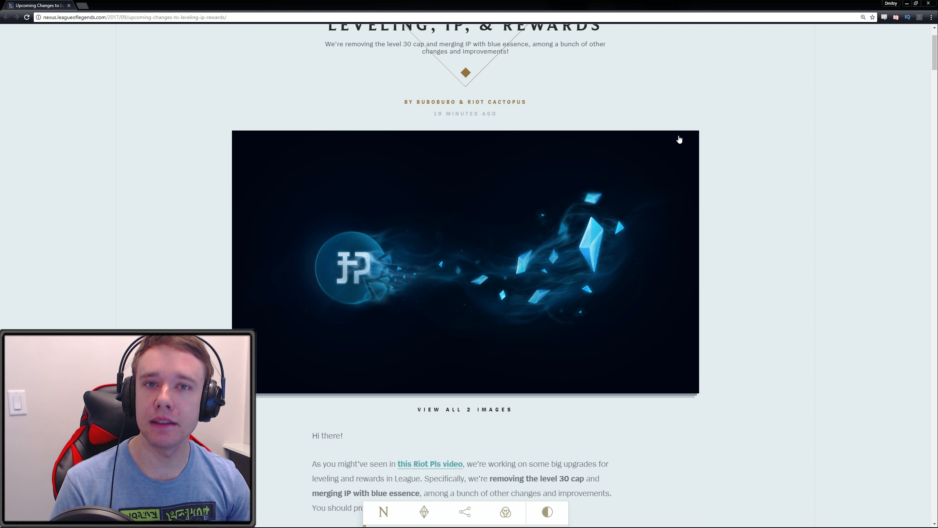
scroll(679, 140, up, 2)
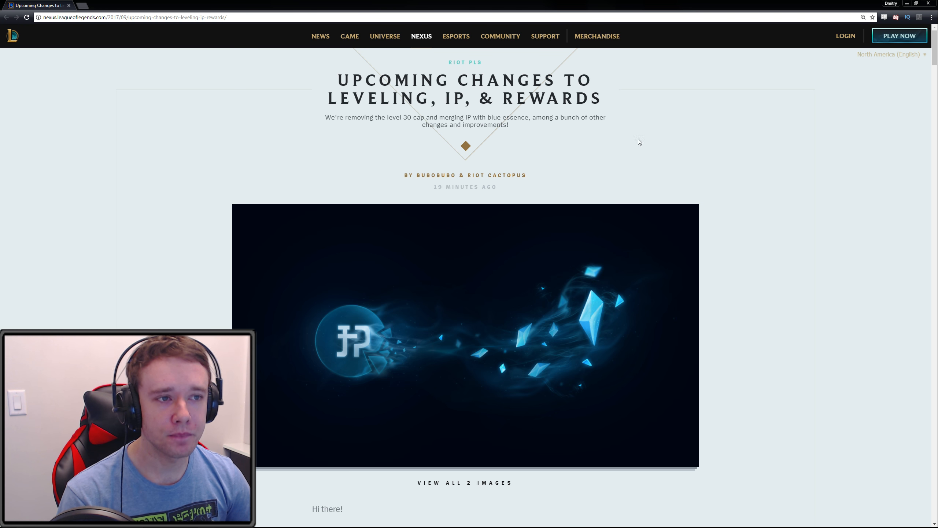
Step: Highlight part of the article subtitle while reading the header
drag(329, 118, 547, 118)
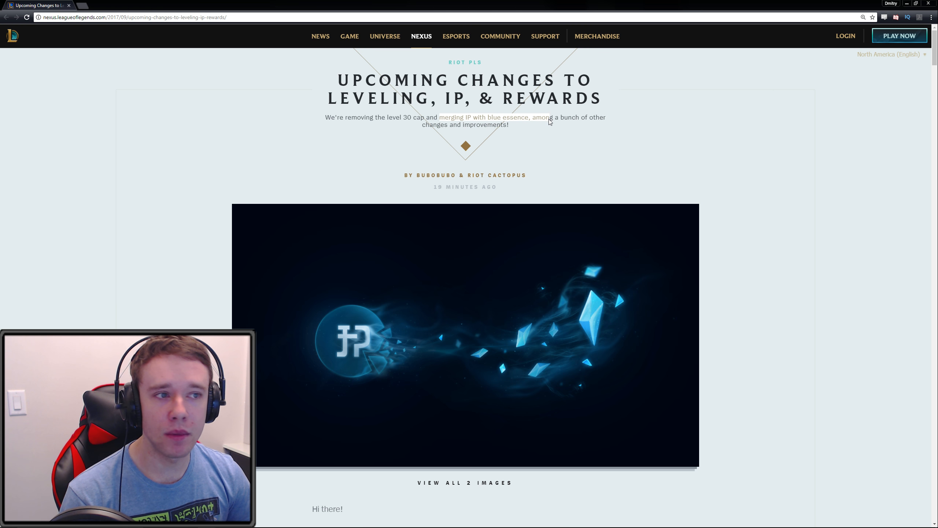
scroll(548, 114, down, 5)
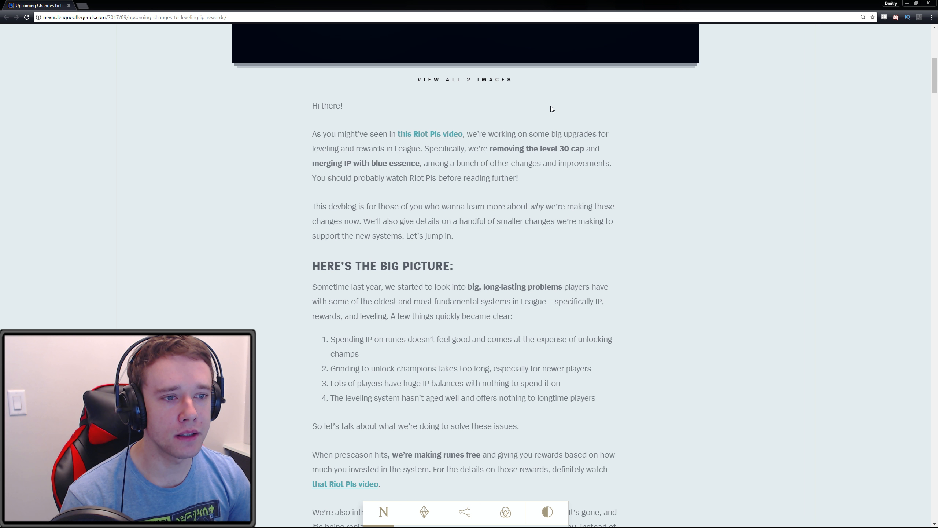
scroll(550, 106, down, 1)
scroll(551, 111, down, 1)
scroll(495, 165, up, 2)
scroll(531, 177, up, 3)
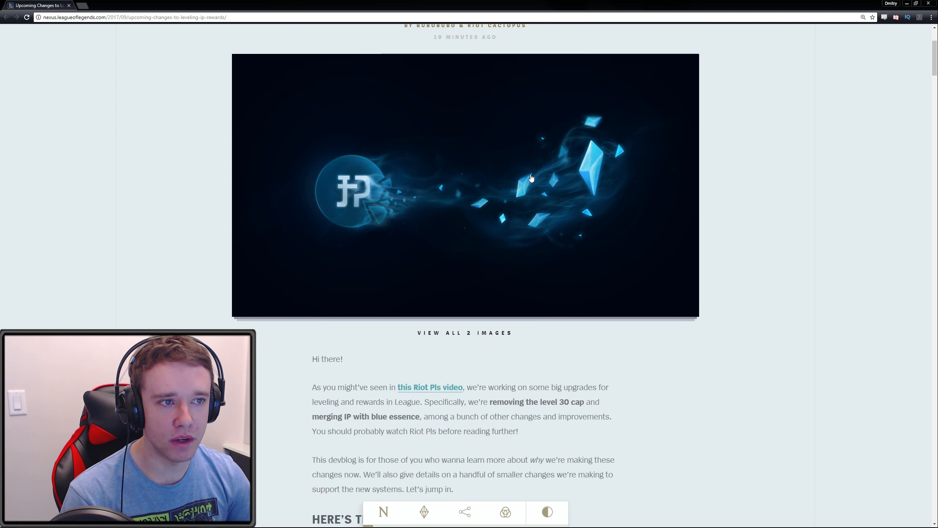
scroll(531, 179, down, 3)
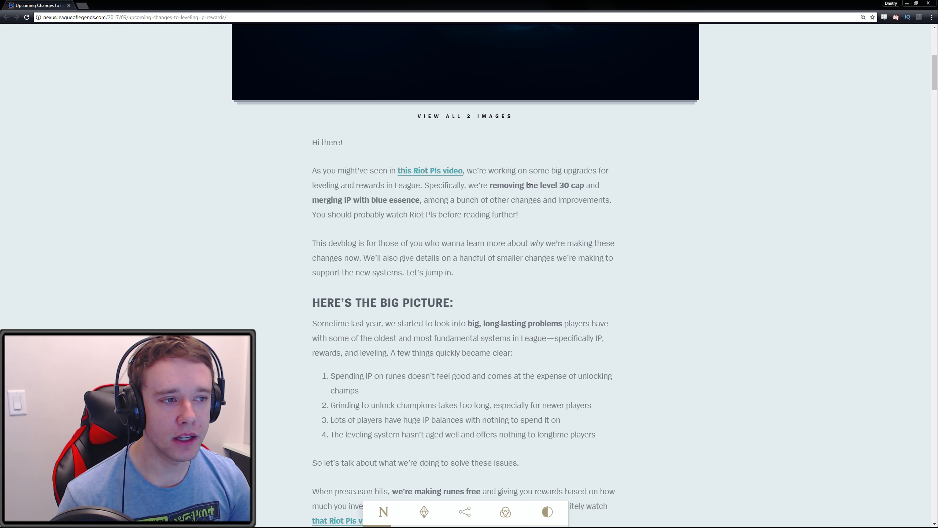
Step: Highlight the level 30 cap removal, IP-blue essence merge, and the first and fourth listed problems
drag(471, 192, 575, 185)
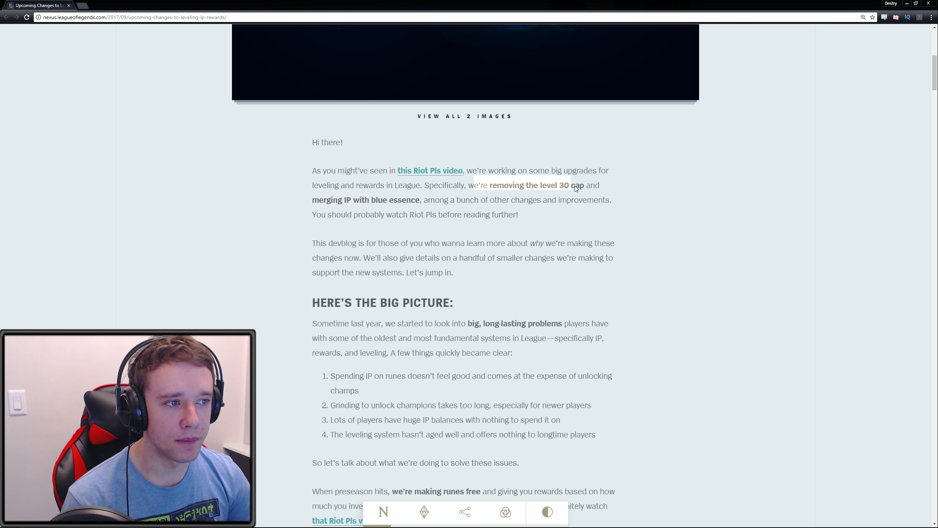
click(579, 187)
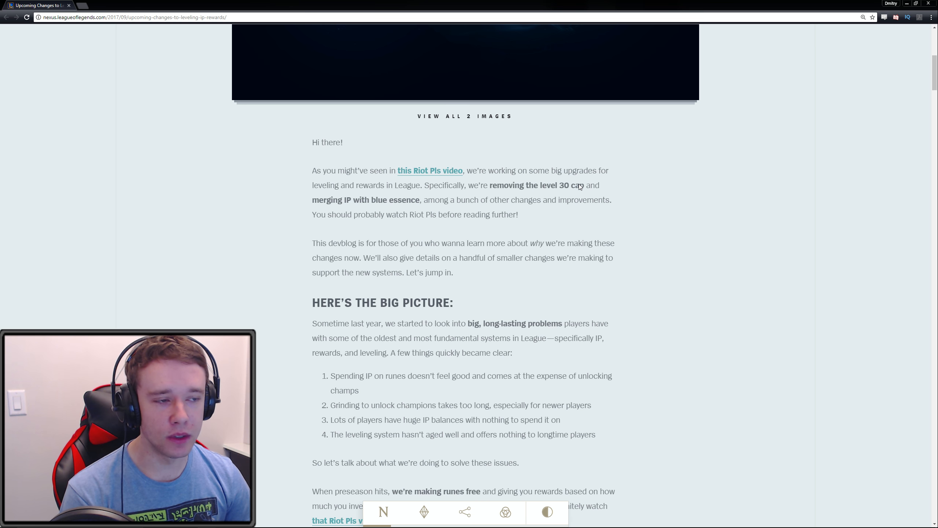
drag(313, 196, 443, 212)
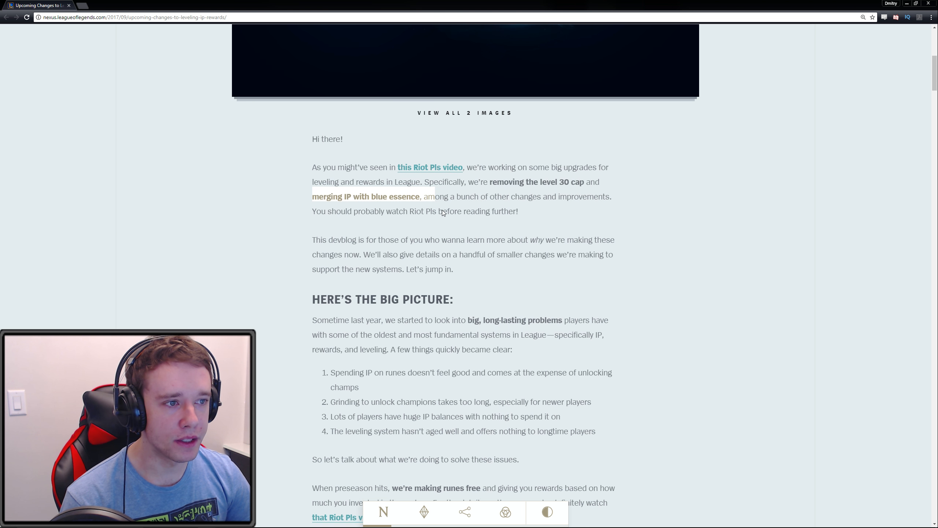
scroll(443, 212, down, 2)
scroll(339, 154, down, 2)
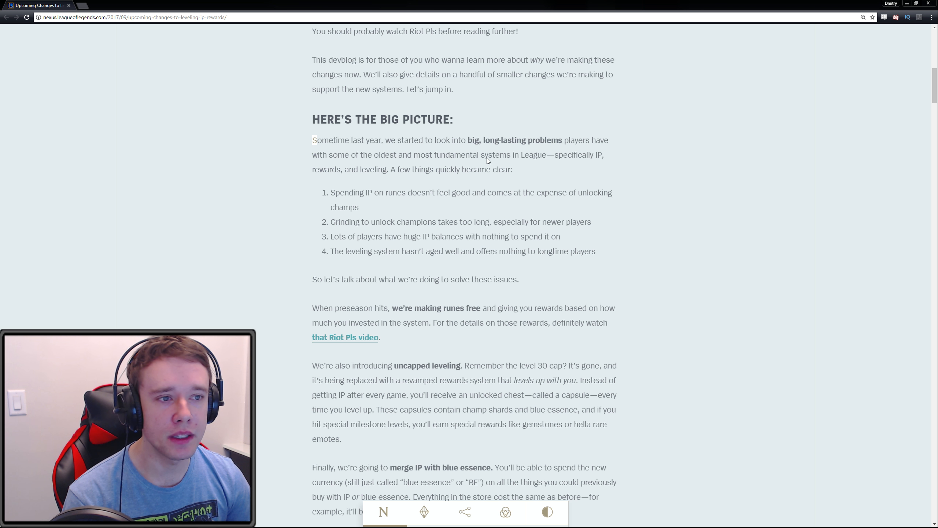
drag(318, 196, 415, 193)
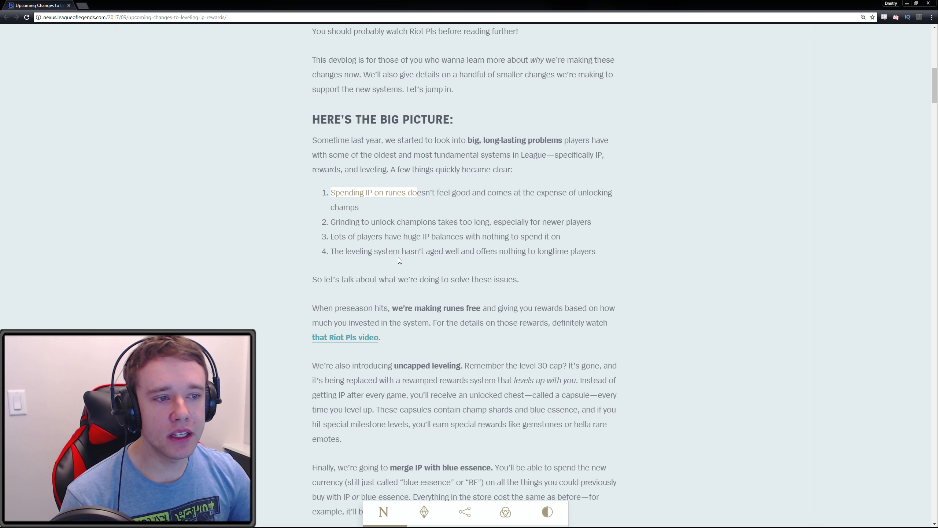
drag(396, 255, 553, 250)
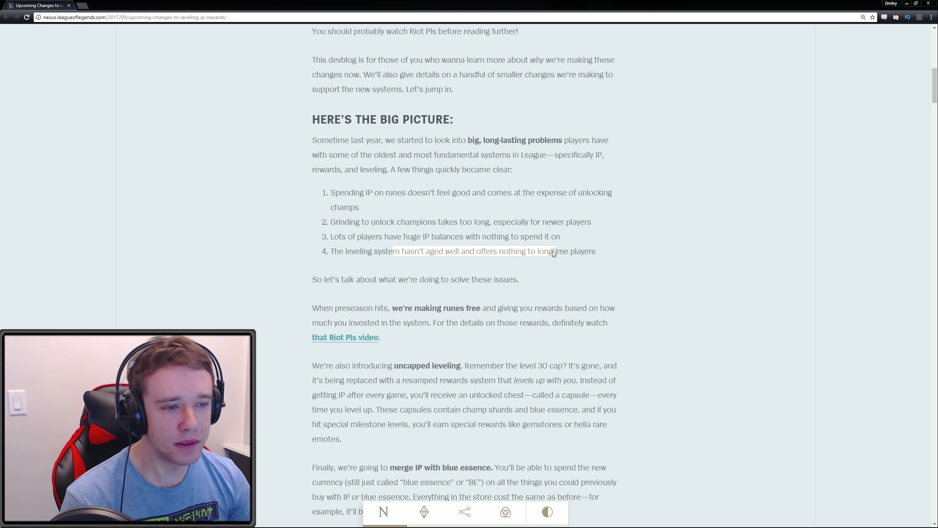
scroll(554, 243, down, 1)
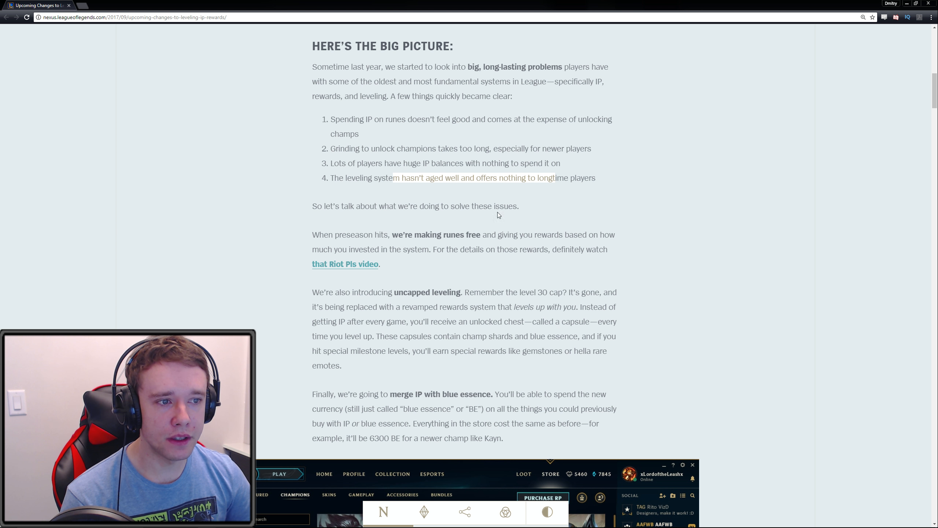
Step: Highlight the free runes paragraph start, the level 30 cap sentence and the hella rare emotes words
drag(312, 234, 331, 236)
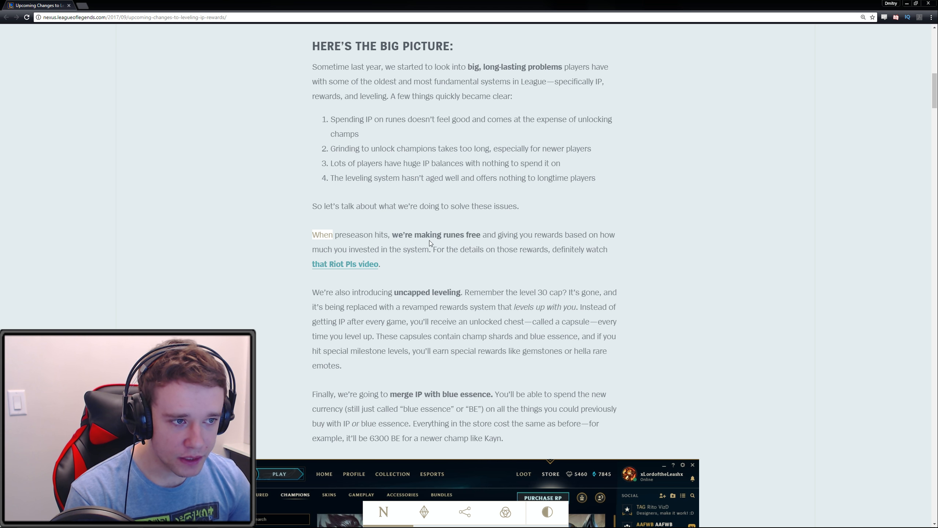
scroll(475, 247, down, 3)
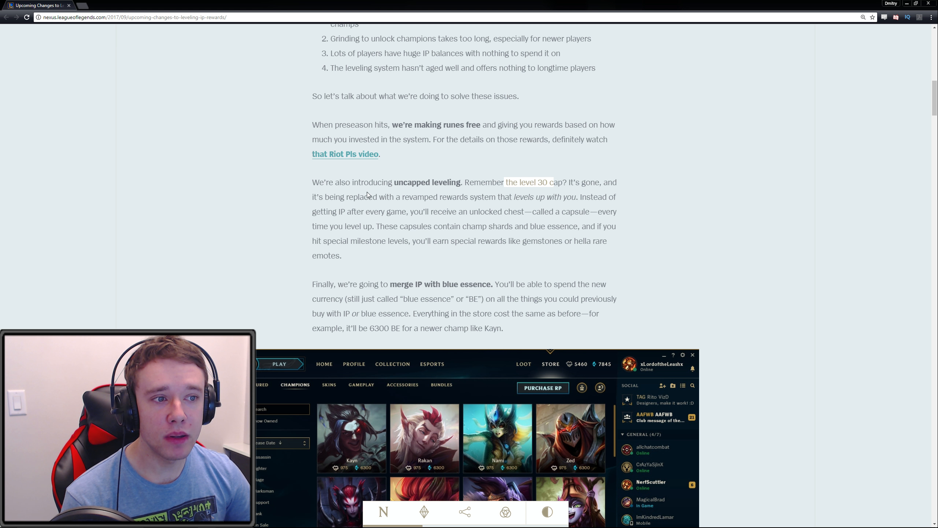
drag(455, 198, 581, 203)
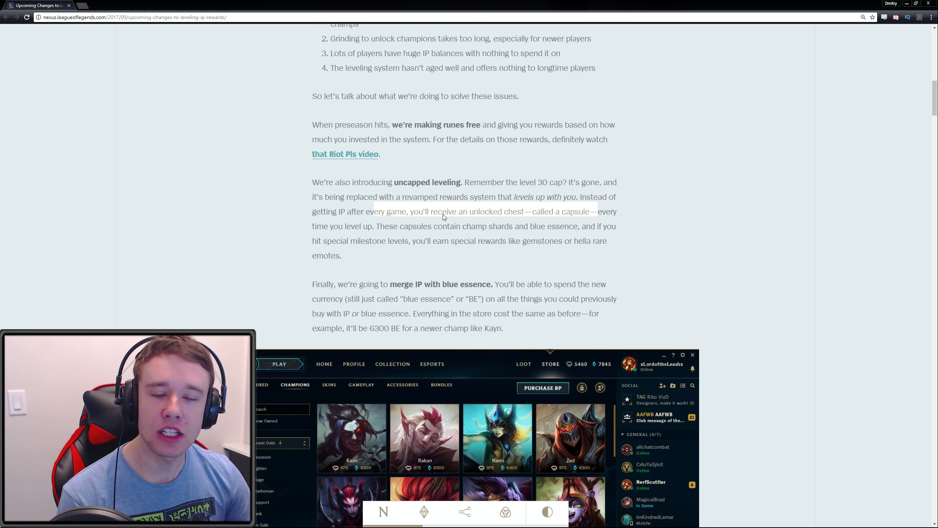
drag(573, 245, 586, 245)
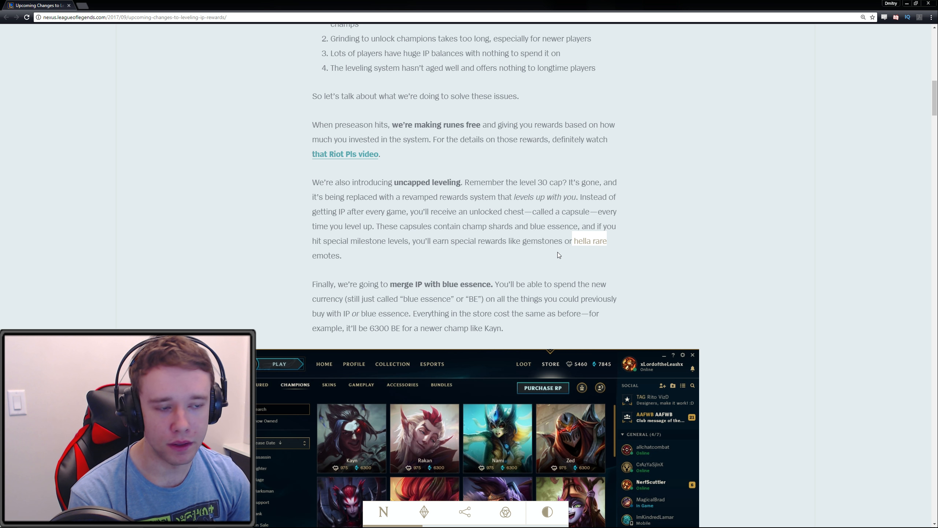
scroll(557, 255, down, 3)
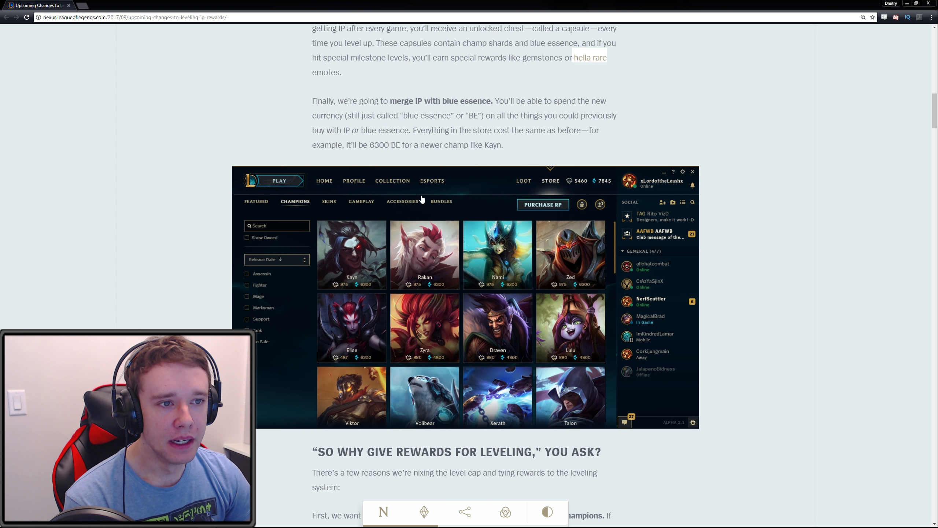
scroll(349, 144, up, 1)
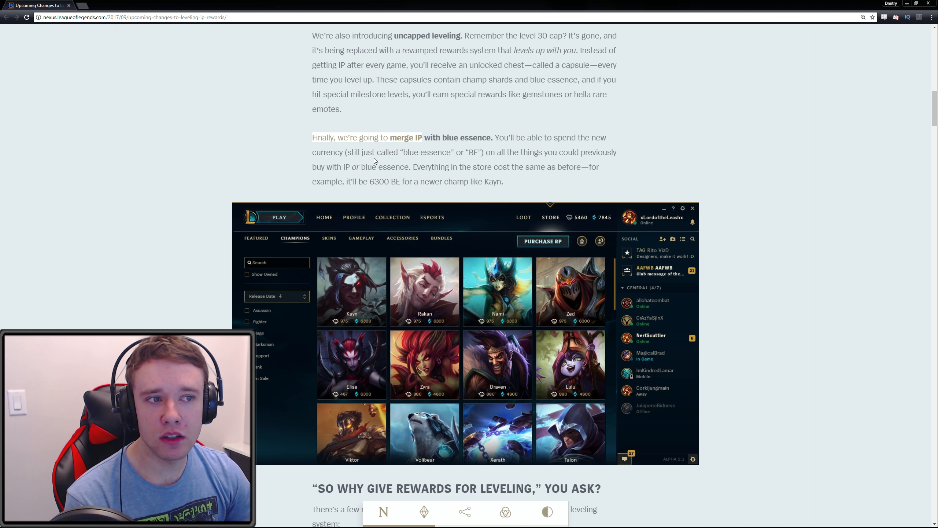
Step: Highlight what blue essence buys and the 6300 BE price for a newer champ
mouse_move(484, 155)
mouse_down()
mouse_move(598, 153)
mouse_move(382, 169)
mouse_move(585, 170)
mouse_up()
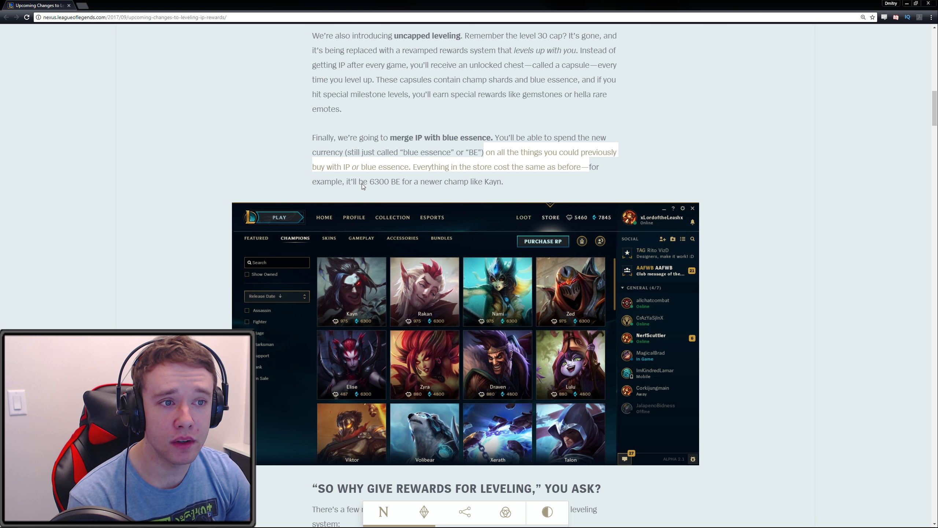
drag(369, 182, 465, 182)
scroll(486, 181, down, 3)
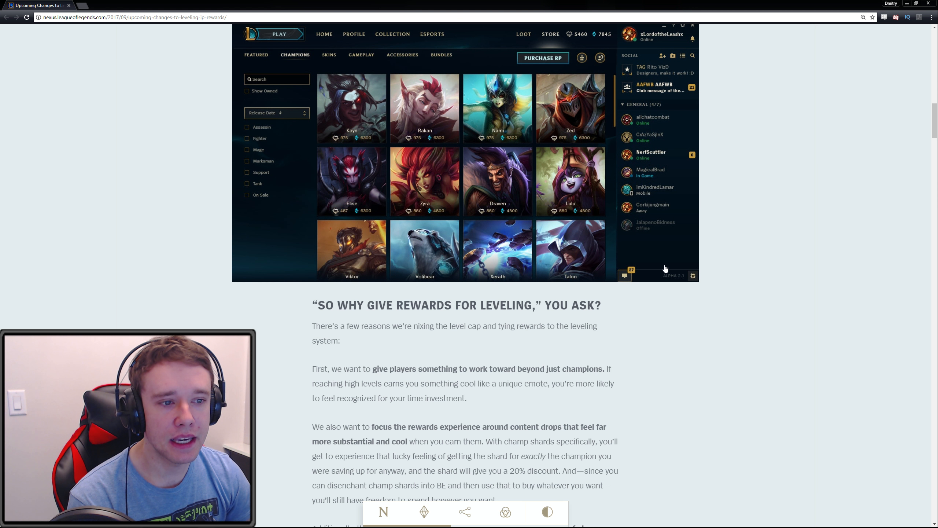
scroll(664, 251, up, 2)
scroll(664, 252, up, 2)
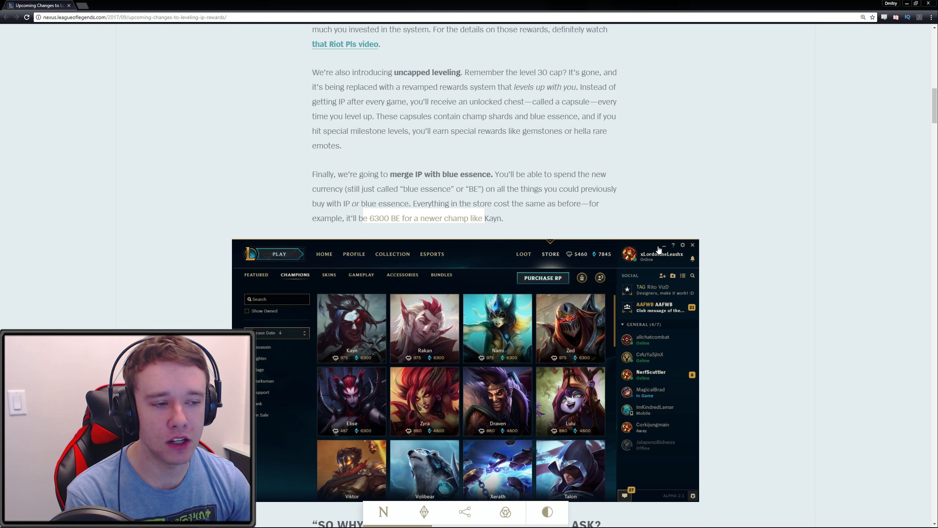
scroll(652, 239, down, 1)
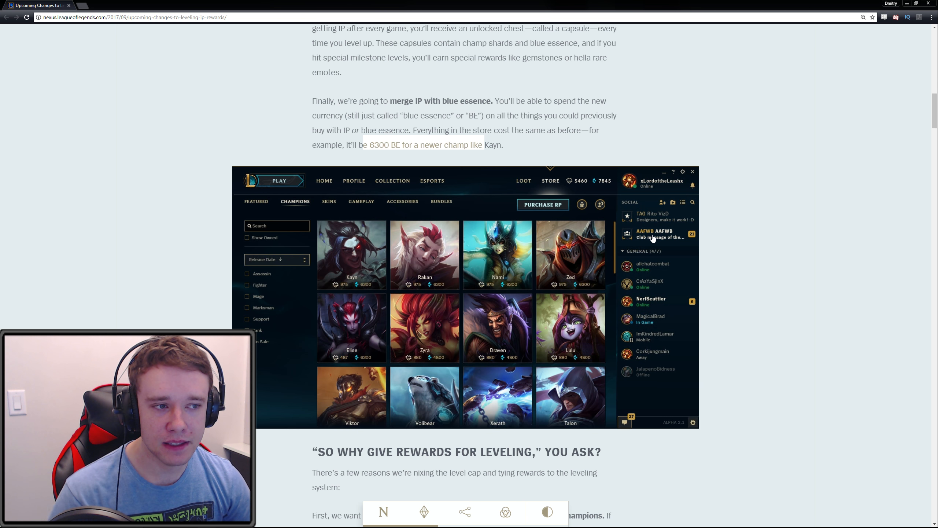
scroll(652, 239, down, 2)
scroll(652, 233, down, 2)
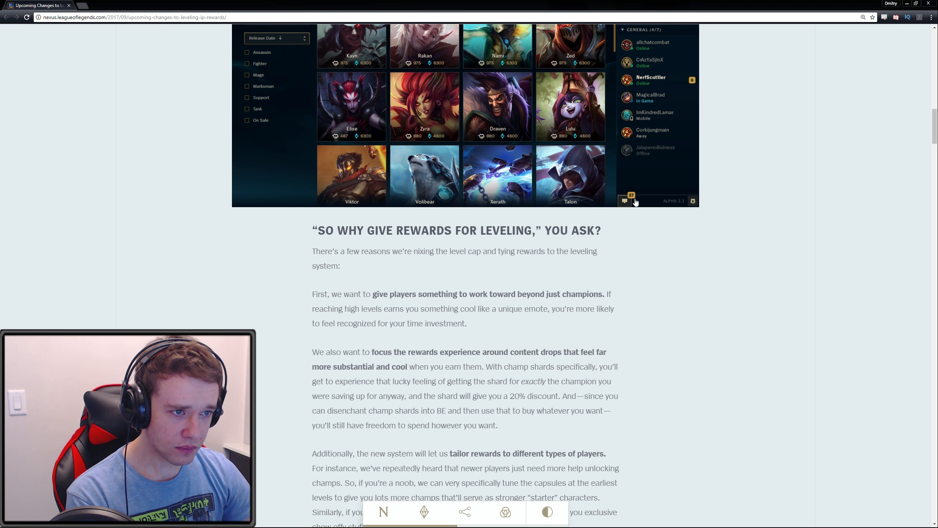
scroll(651, 228, down, 1)
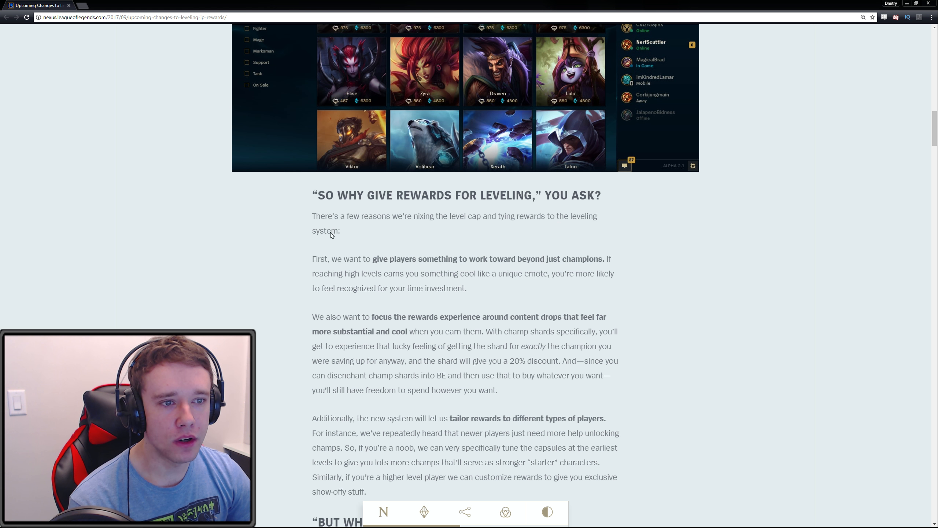
scroll(330, 231, down, 3)
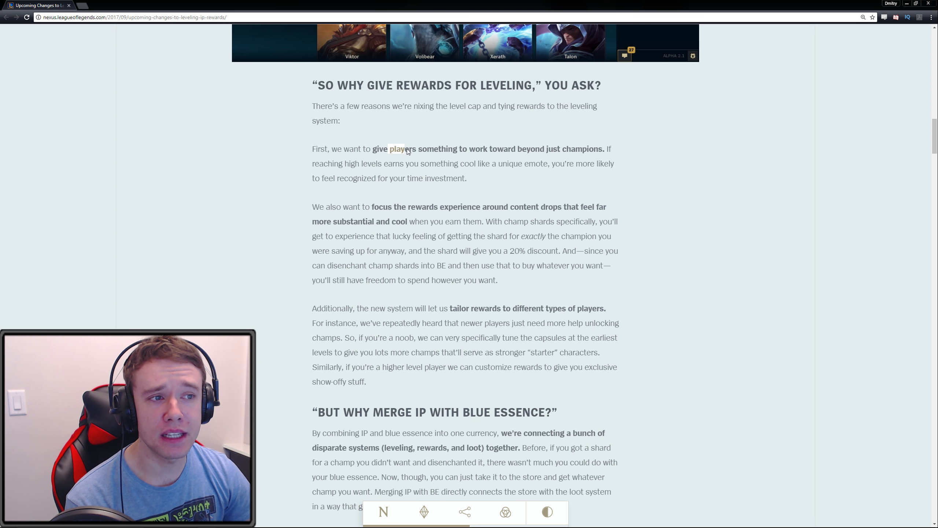
Step: Highlight the first leveling-rewards reason, the recognition sentence and the veteran reward customization sentence
drag(407, 148, 500, 150)
drag(558, 148, 584, 155)
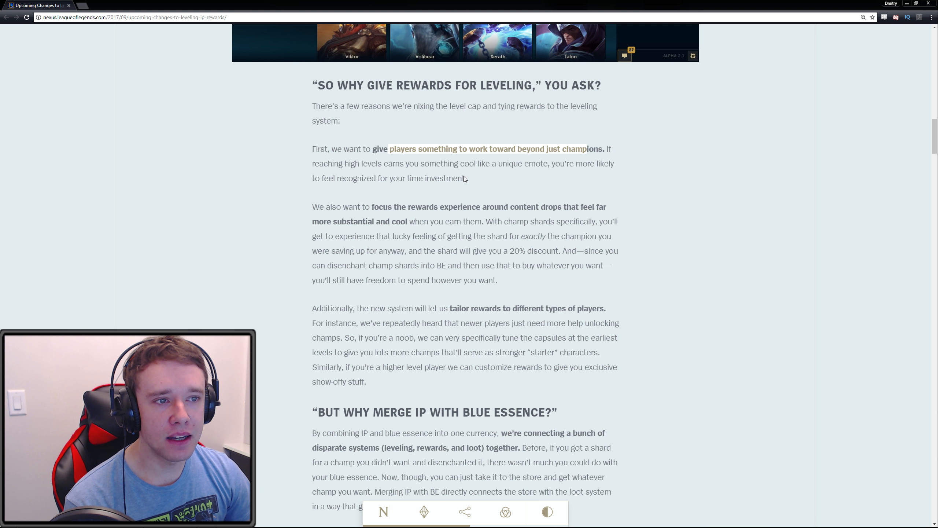
drag(553, 163, 597, 177)
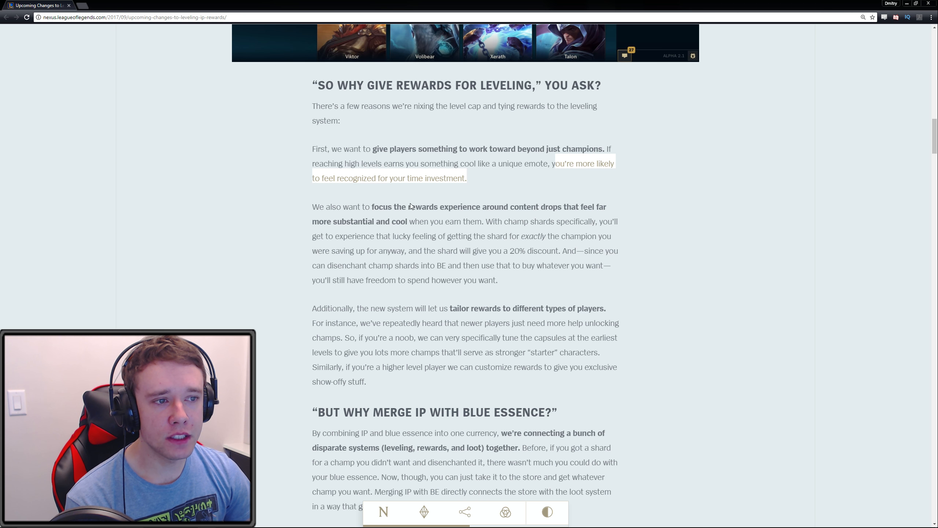
drag(490, 207, 507, 208)
scroll(546, 224, down, 1)
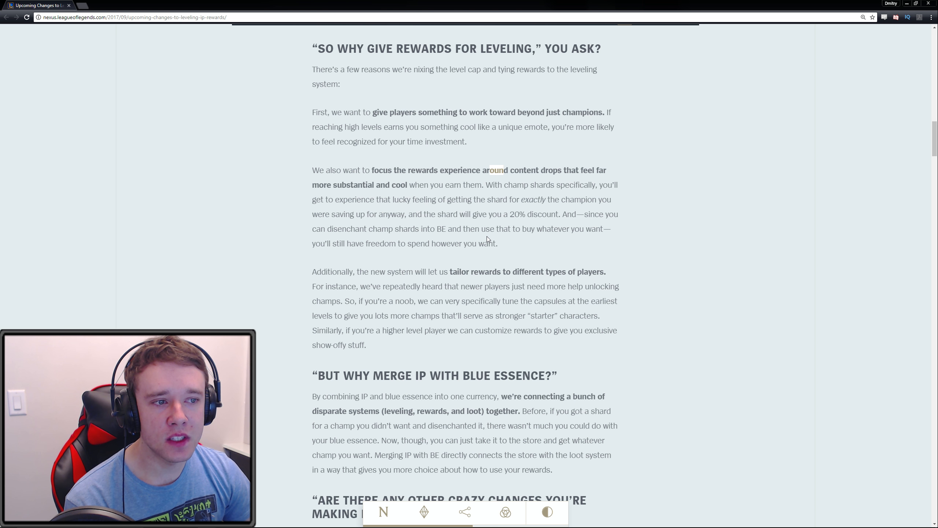
scroll(488, 236, down, 1)
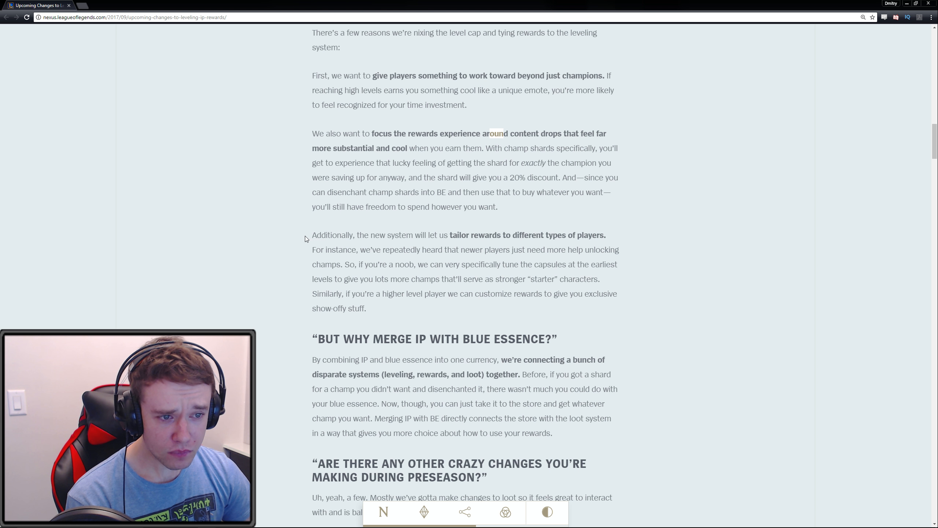
scroll(337, 213, down, 2)
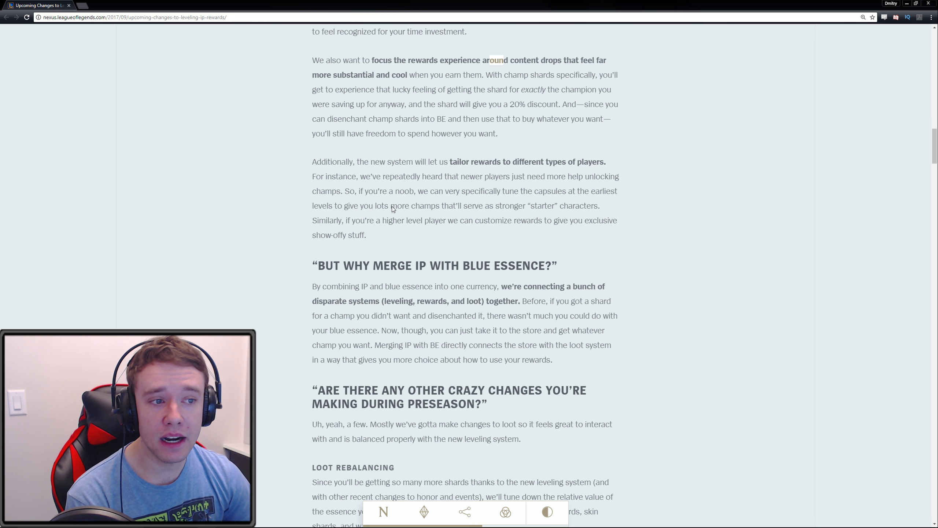
drag(466, 222, 561, 231)
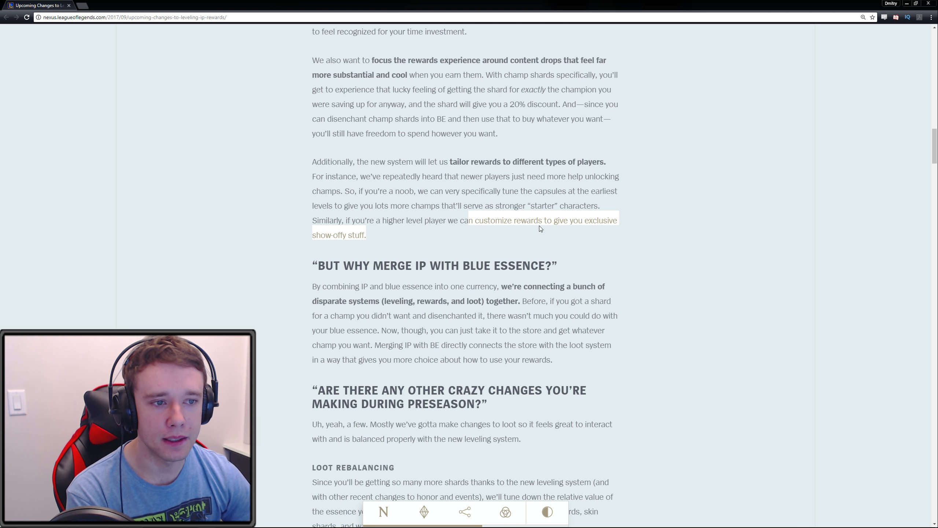
scroll(539, 226, down, 3)
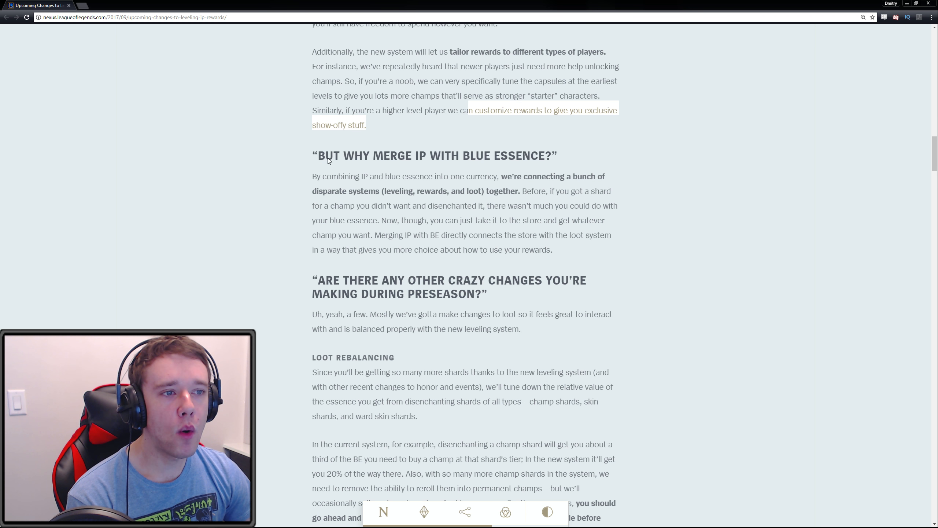
scroll(440, 283, down, 5)
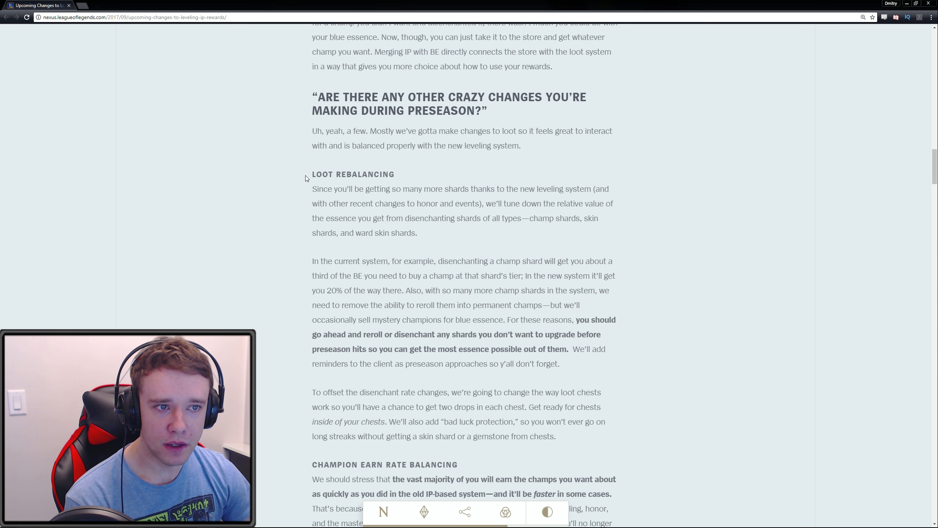
Step: Highlight the more-shards line and the Champion Earn Rate Balancing heading
drag(366, 197, 388, 191)
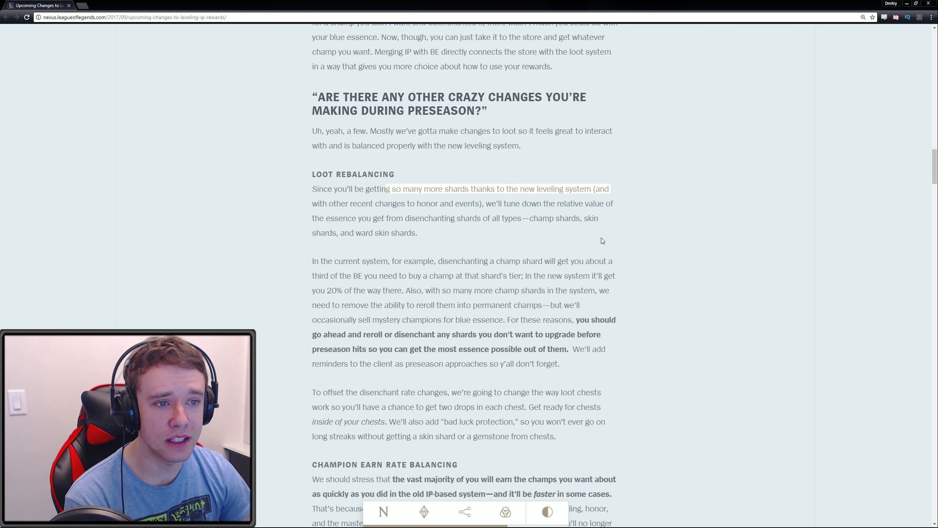
scroll(400, 231, down, 3)
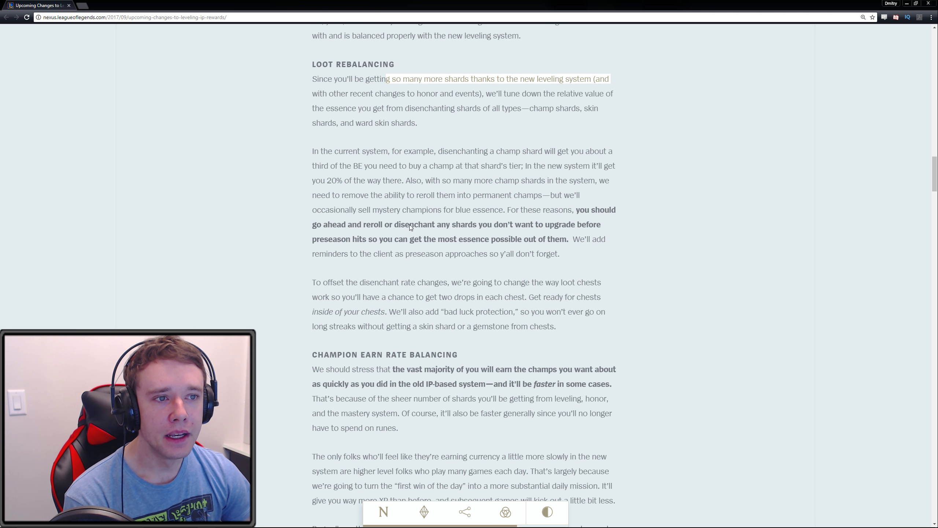
scroll(432, 253, down, 2)
scroll(433, 254, down, 1)
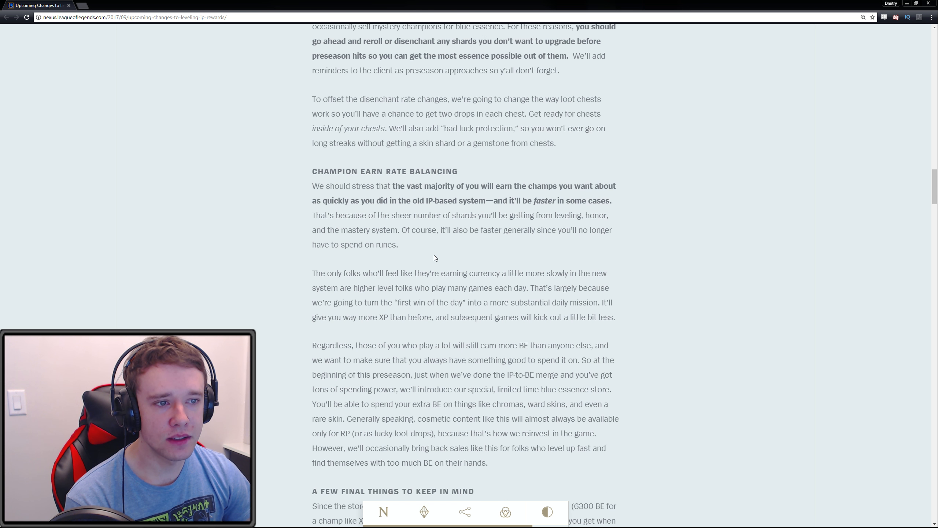
scroll(411, 205, up, 3)
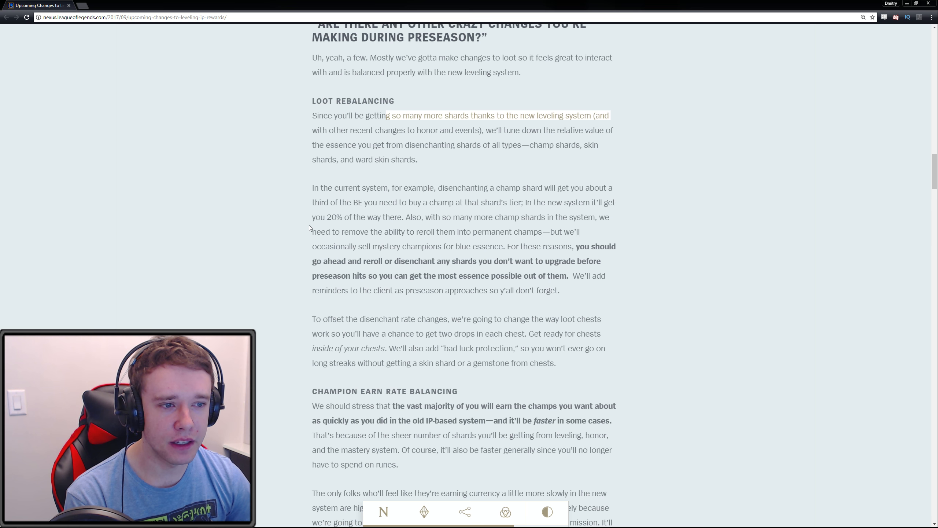
scroll(309, 225, down, 2)
scroll(328, 214, down, 1)
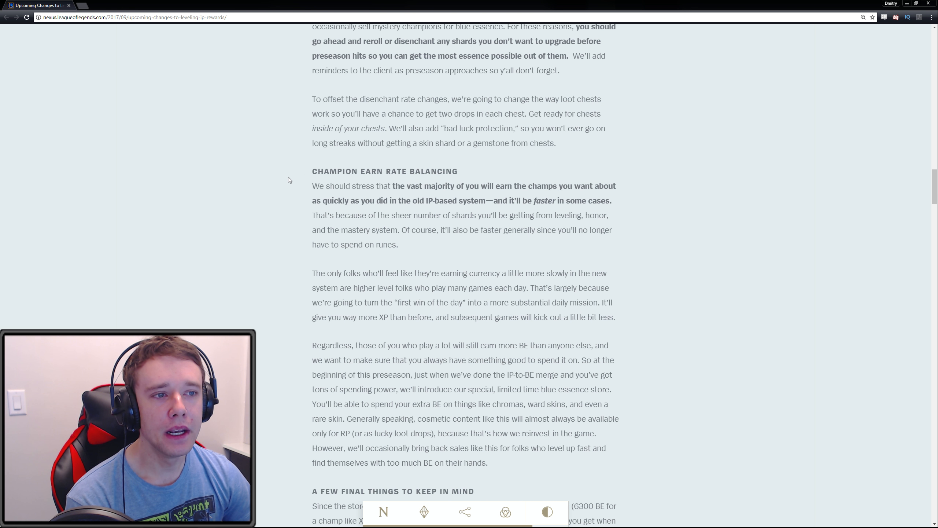
drag(293, 173, 467, 169)
scroll(479, 170, up, 2)
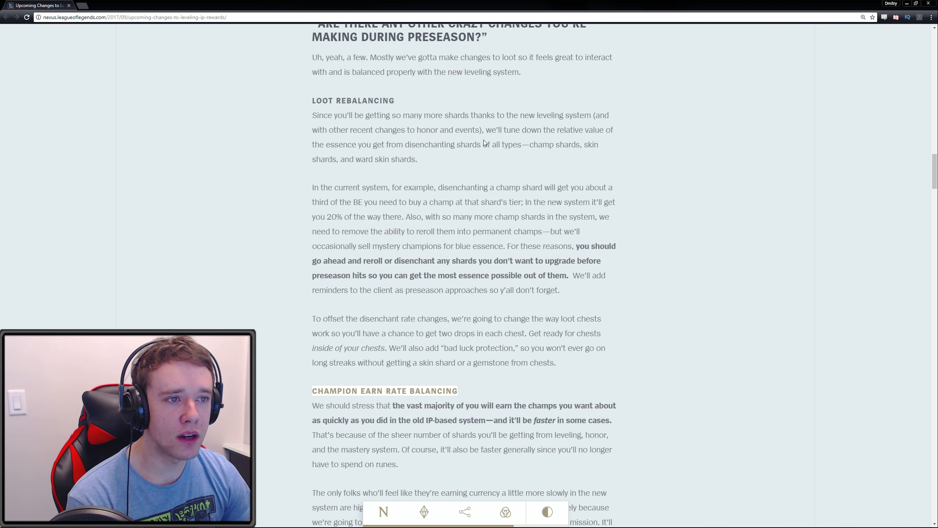
scroll(449, 118, down, 2)
scroll(487, 118, down, 2)
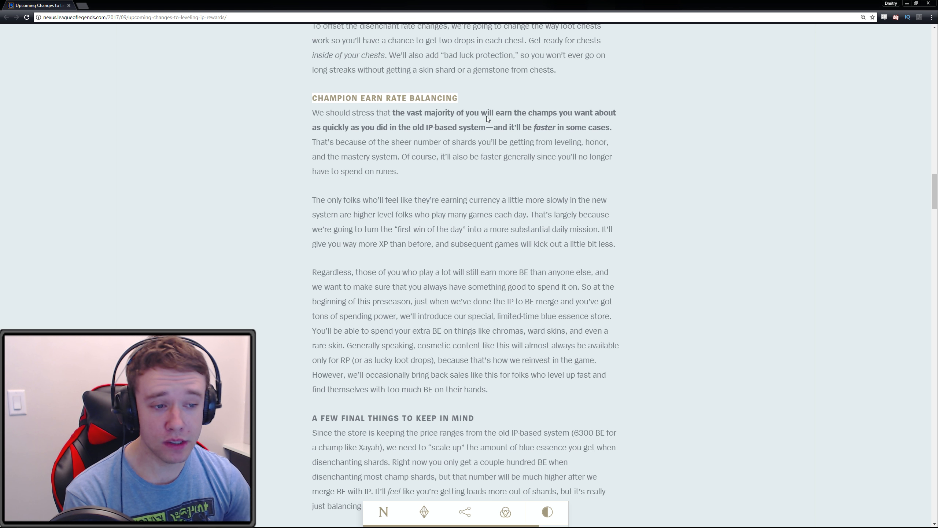
scroll(487, 119, down, 2)
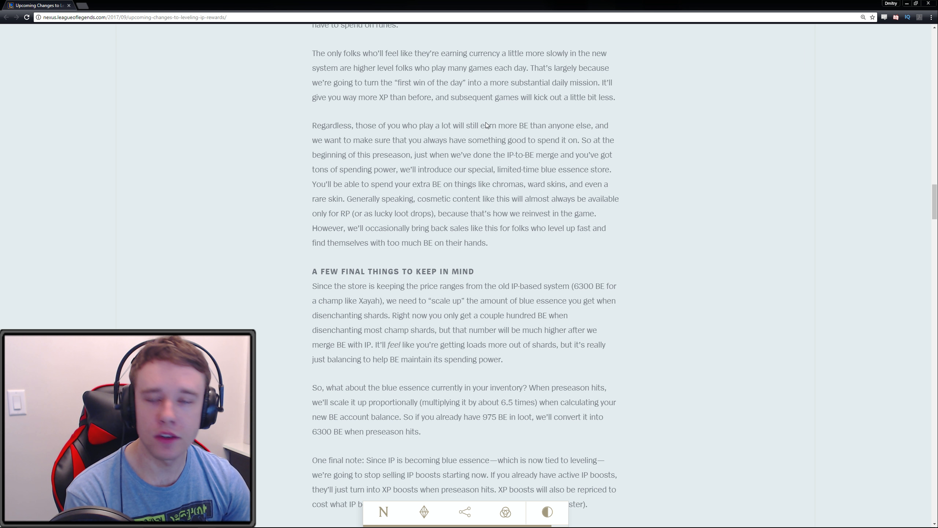
scroll(491, 117, down, 2)
scroll(501, 114, down, 1)
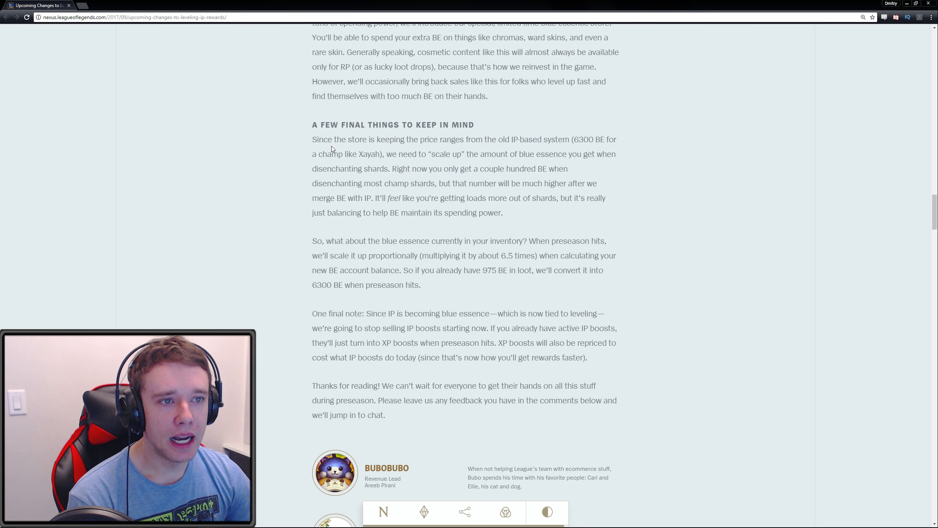
Step: Highlight the final section's opening and the line about keeping old store prices
drag(299, 129, 463, 119)
click(478, 142)
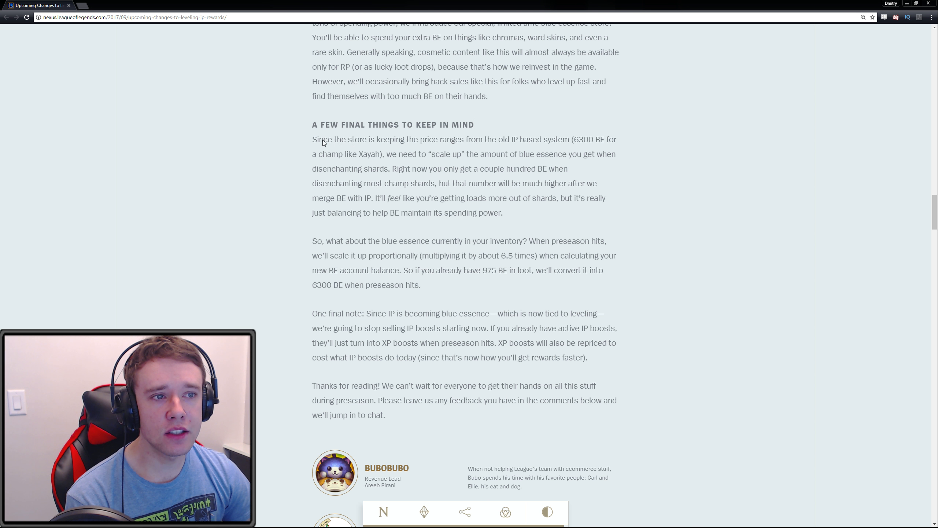
drag(323, 139, 502, 140)
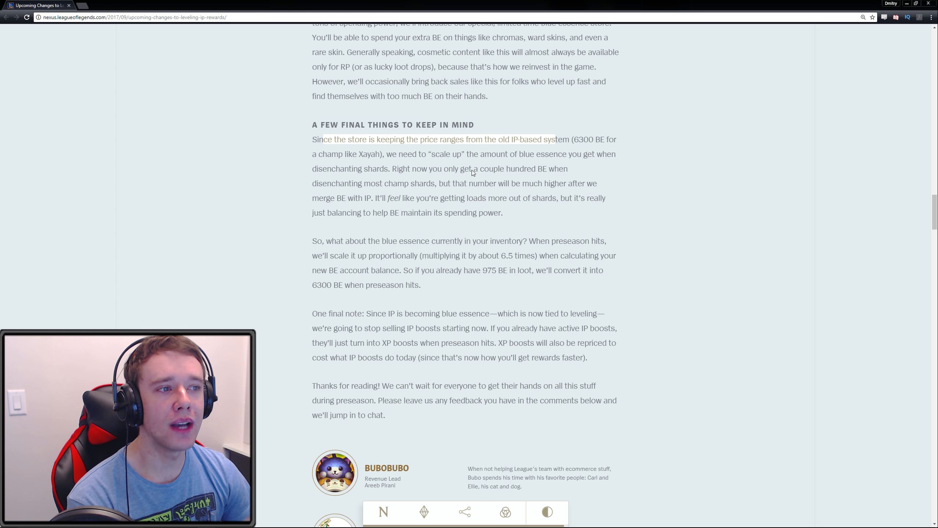
click(445, 184)
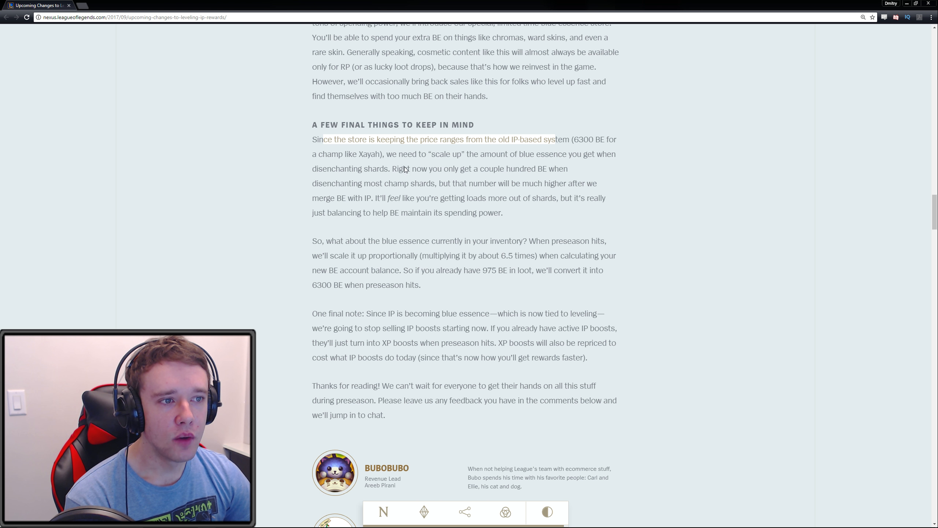
Step: Highlight the couple hundred BE line, the blue essence inventory question and the preseason timing words
drag(412, 169, 559, 169)
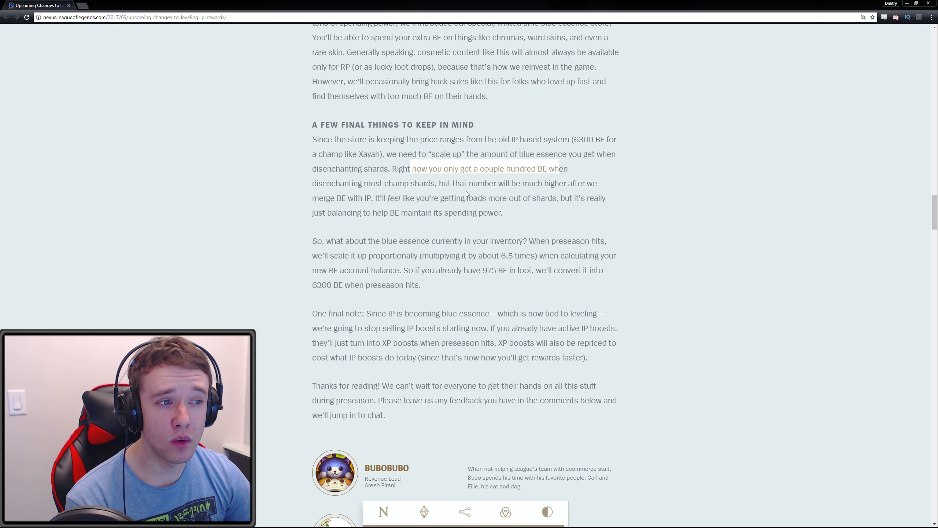
click(327, 200)
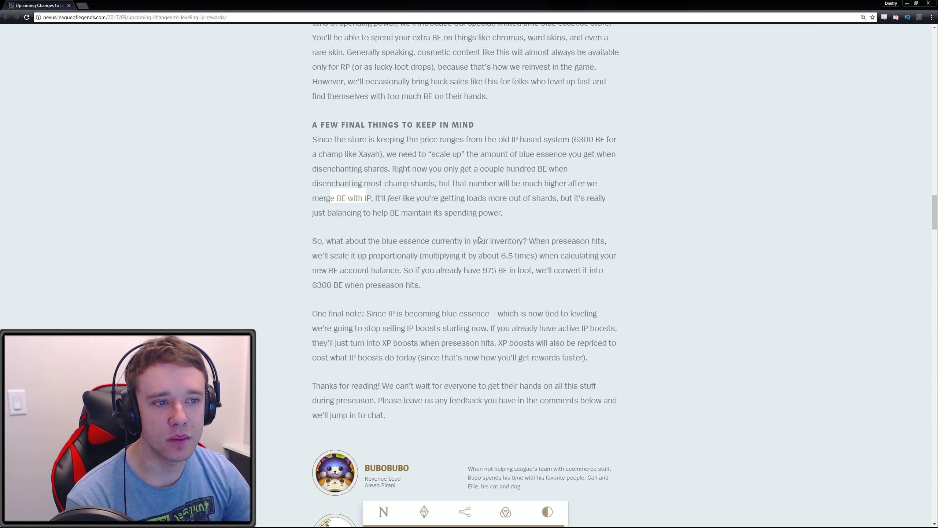
drag(382, 242, 437, 244)
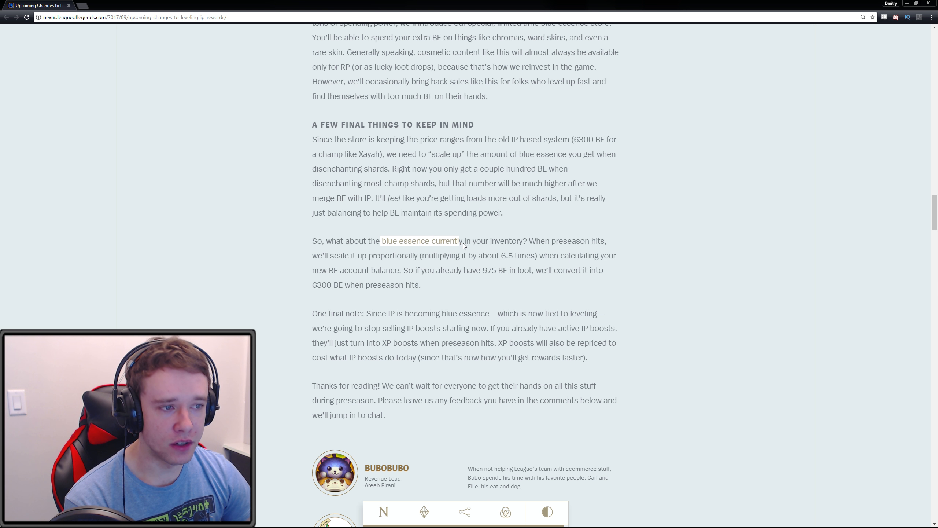
drag(579, 242, 589, 242)
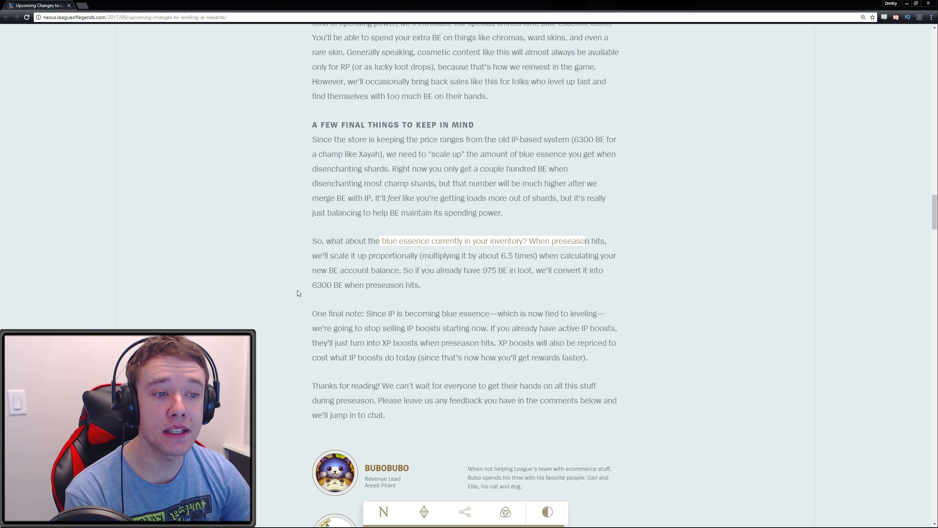
drag(354, 284, 380, 283)
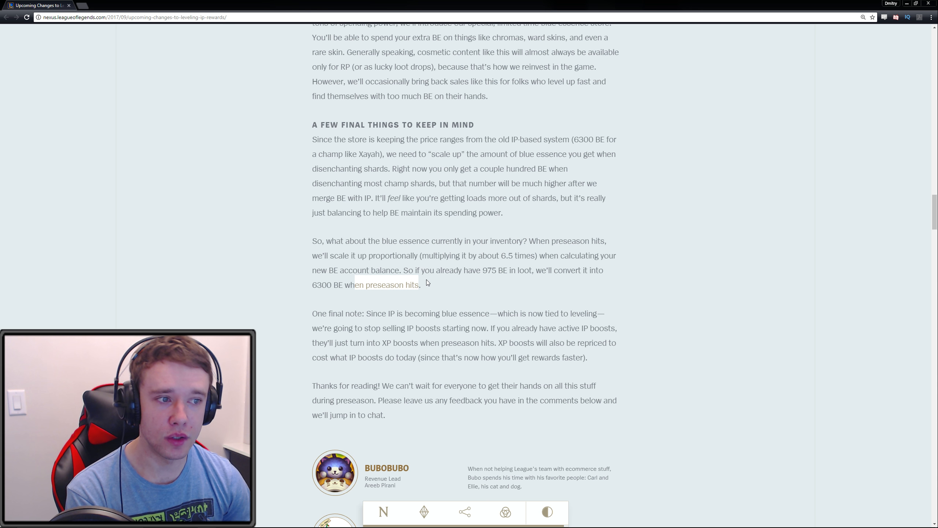
scroll(391, 316, down, 1)
scroll(392, 316, down, 1)
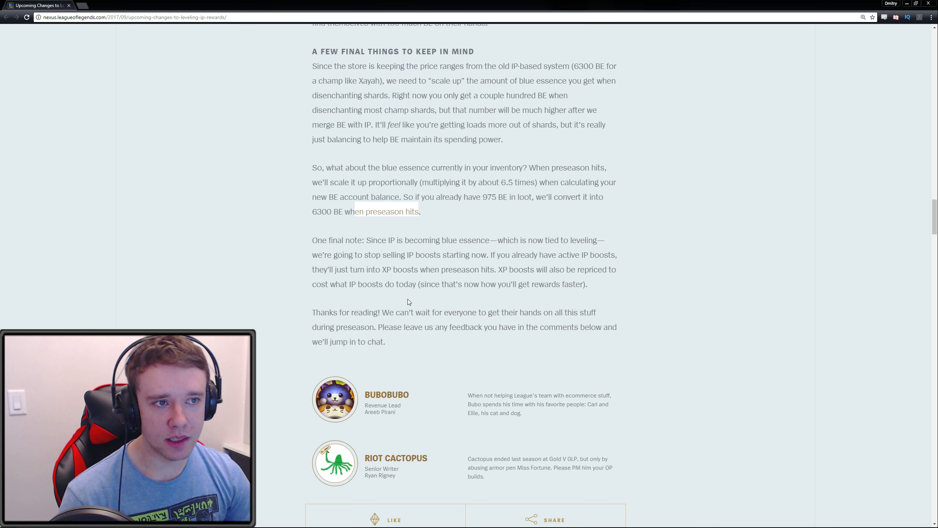
scroll(408, 299, up, 4)
scroll(386, 279, up, 5)
scroll(383, 279, up, 5)
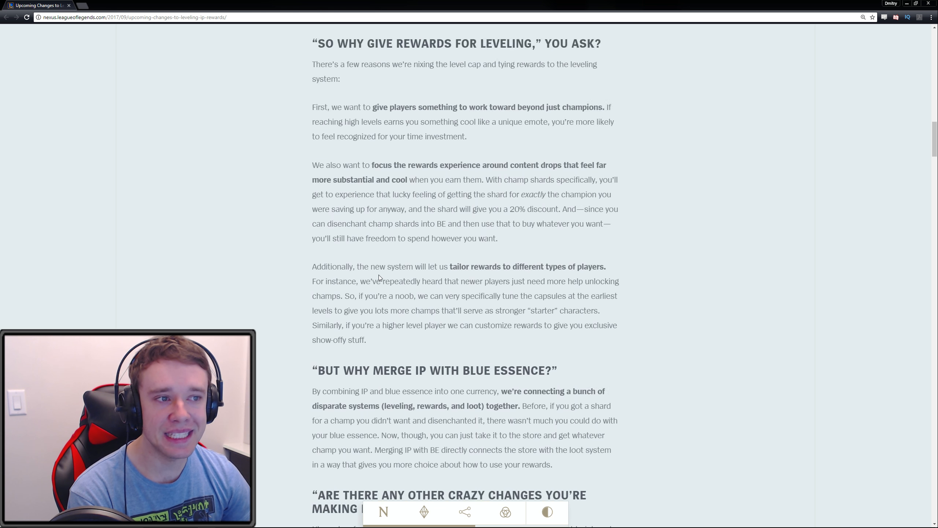
scroll(379, 274, up, 2)
scroll(378, 274, up, 3)
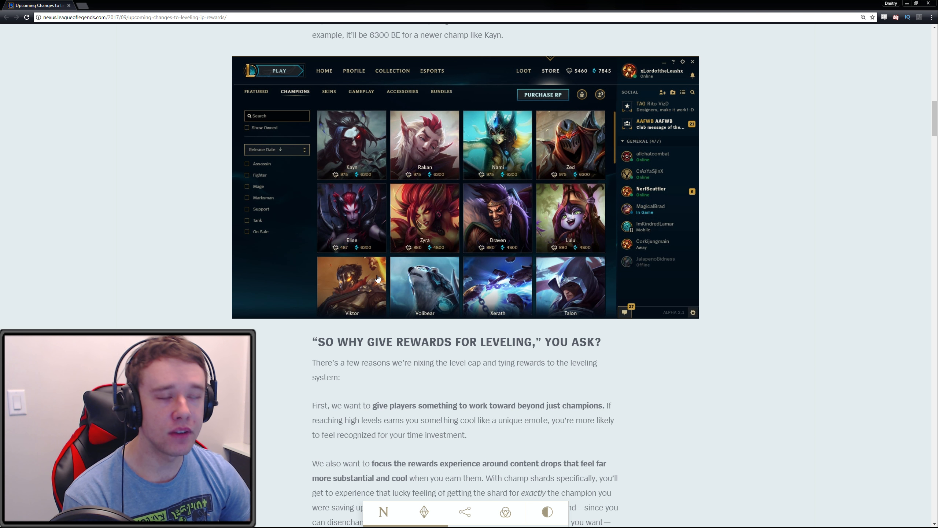
scroll(378, 277, up, 3)
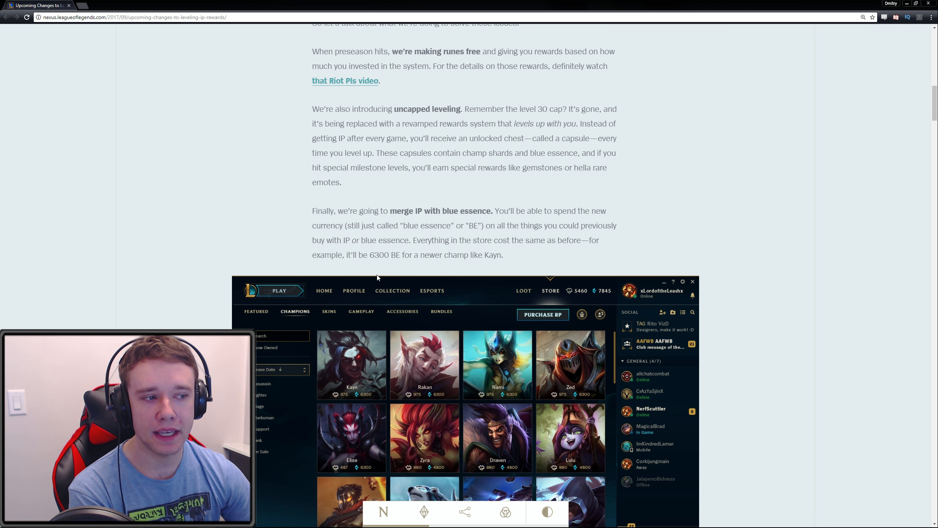
scroll(377, 277, up, 3)
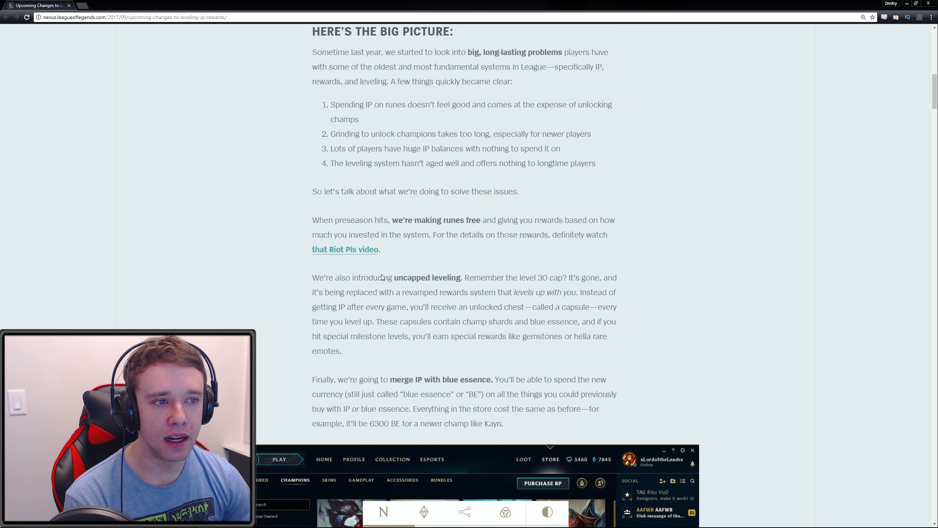
scroll(378, 277, up, 1)
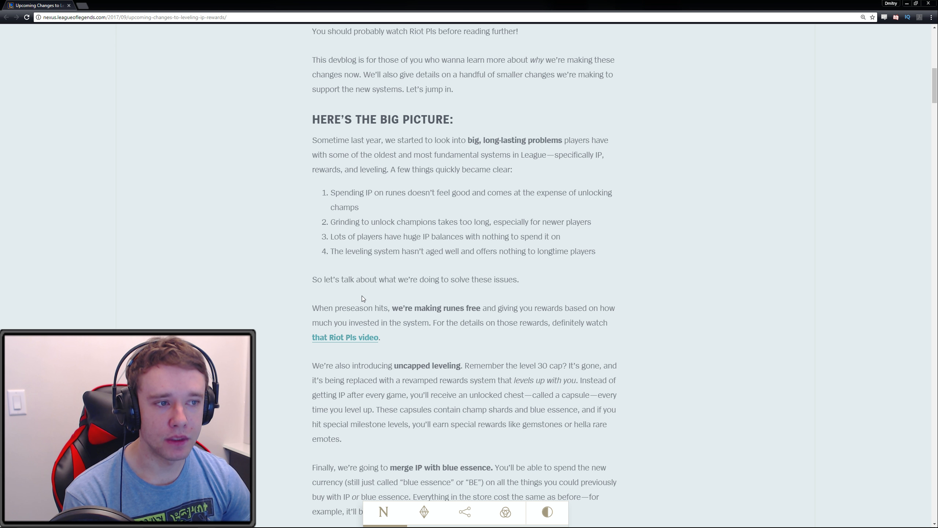